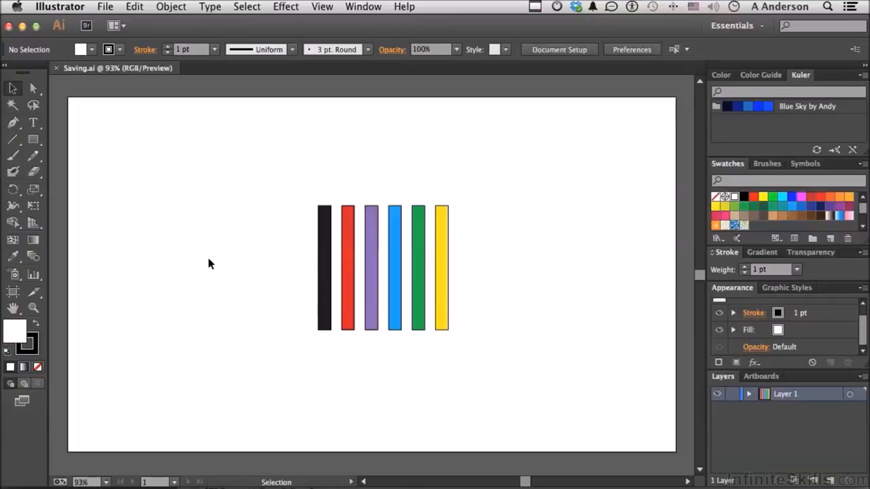
Float and enlarge the Swatches panel over the artboard's empty area, and delete both the gray and web color groups from it.
mouse_move(722, 167)
left_mouse_down()
mouse_move(195, 139)
mouse_move(122, 146)
mouse_move(112, 134)
left_mouse_up()
left_click_drag(179, 216, 177, 307)
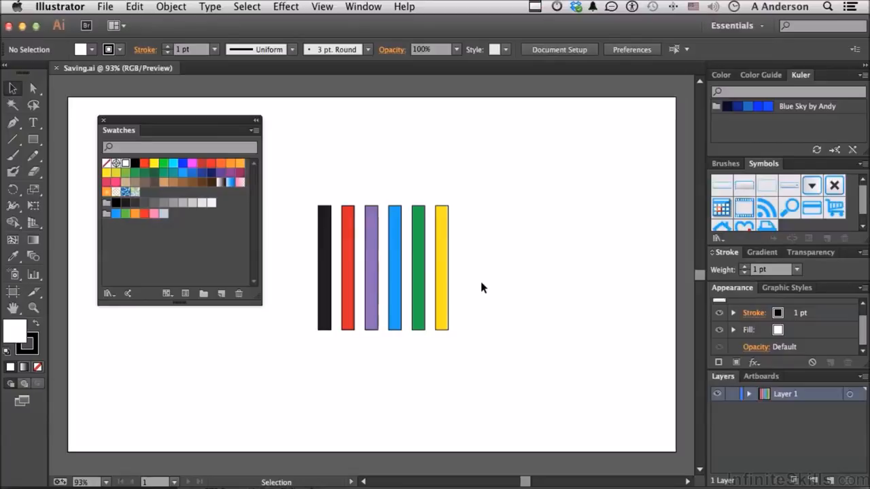
left_click(107, 216)
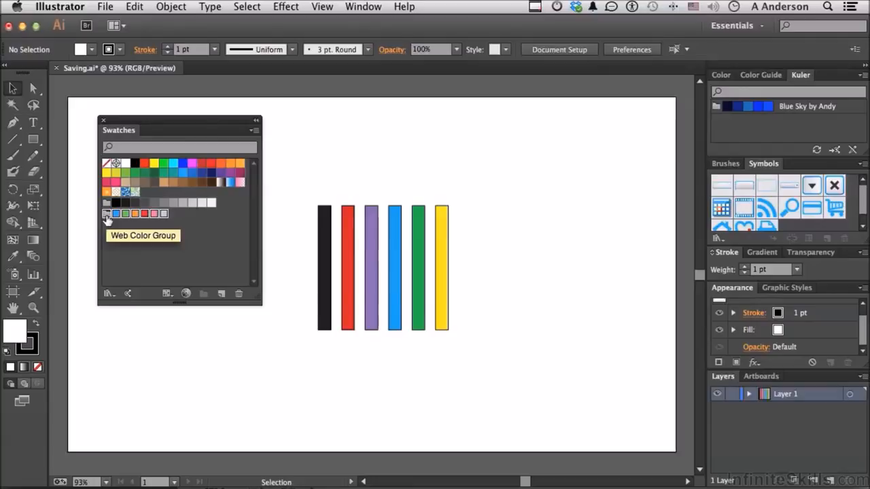
left_click(106, 205, "shift")
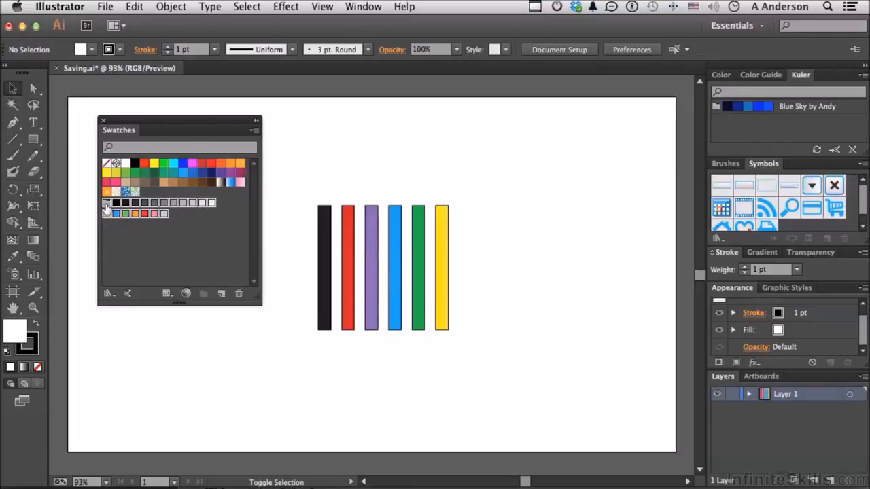
left_click(240, 294)
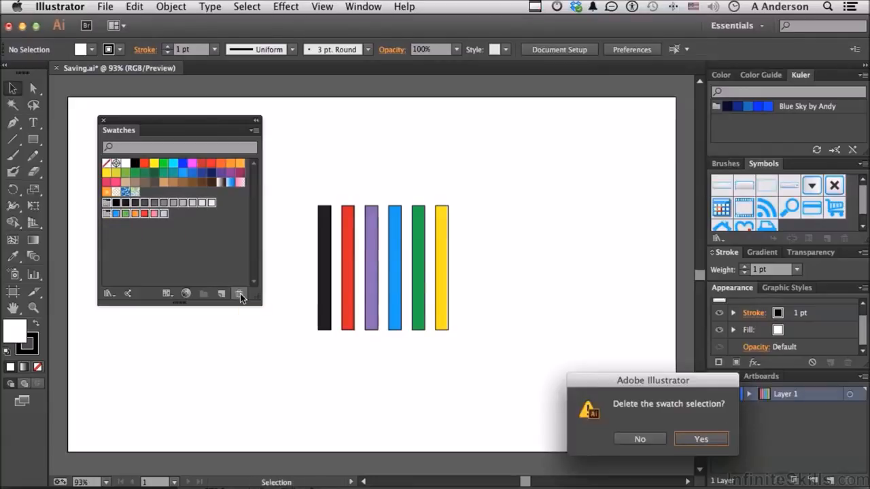
left_click_drag(610, 384, 144, 339)
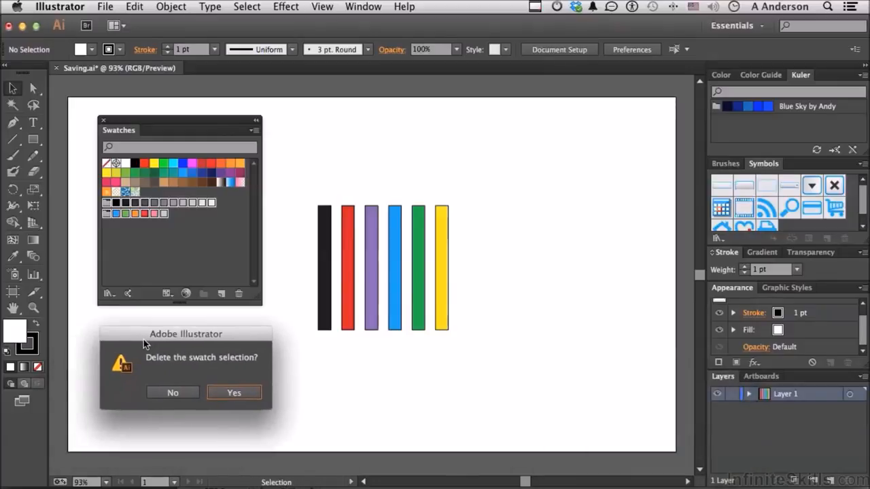
left_click(234, 393)
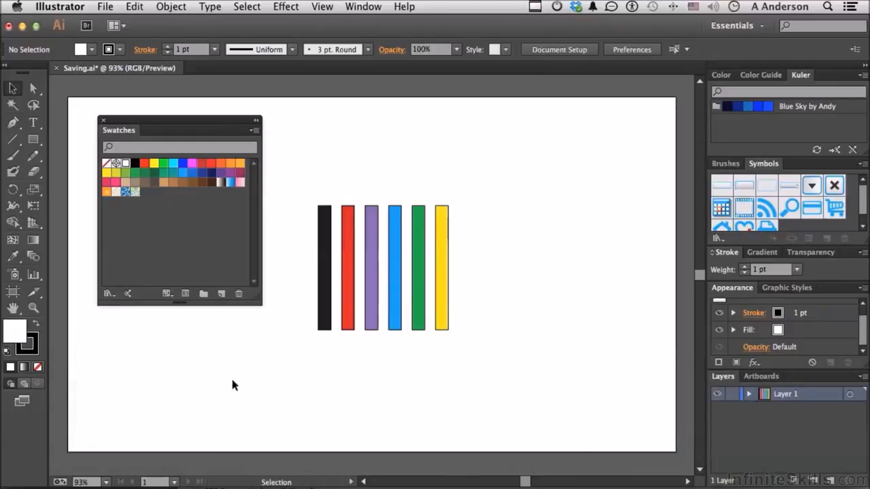
Delete all remaining swatches from white through the last pattern, keeping only None and Registration.
left_click(126, 165)
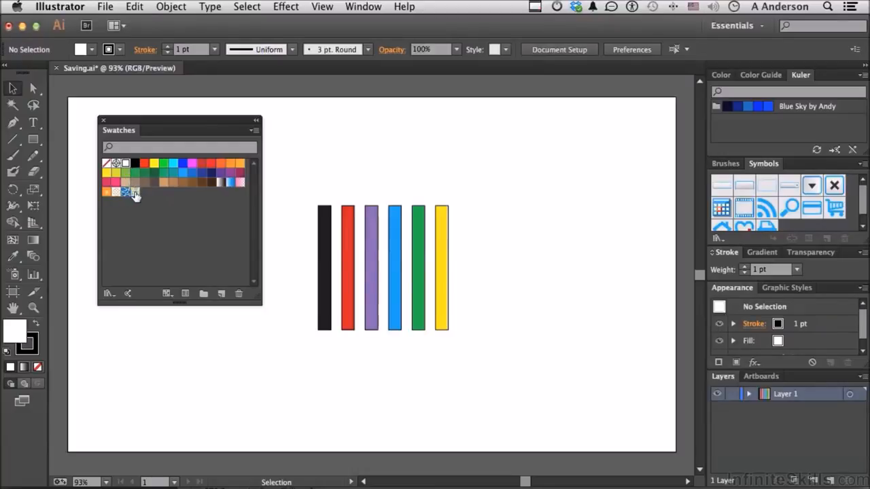
left_click(136, 194, "shift")
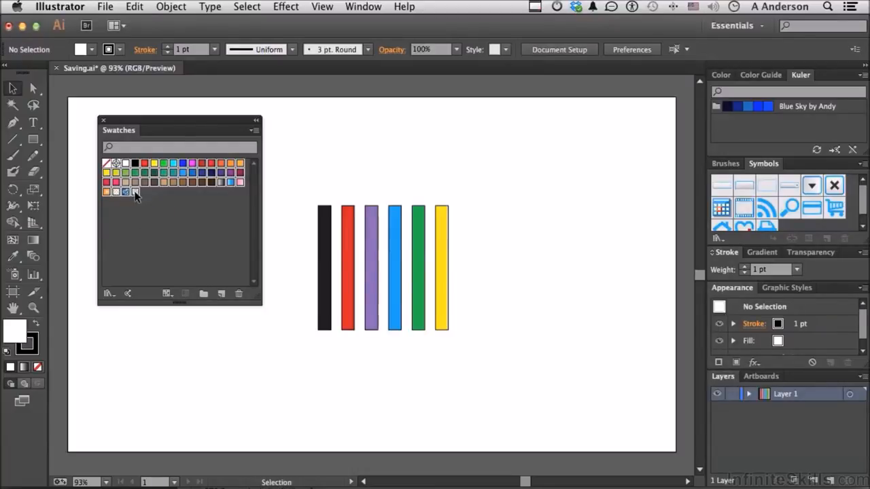
left_click(238, 296)
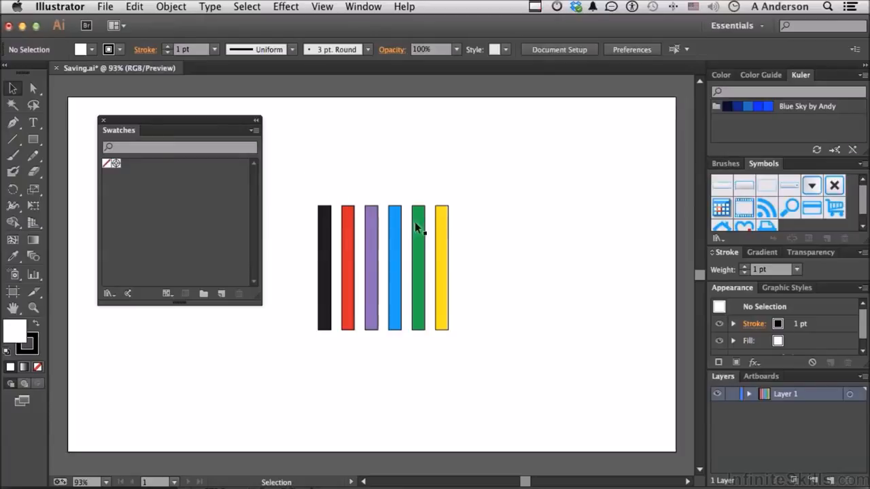
Create a color group named Web Colors from the six selected colored bars, with process colors converted to global.
left_click_drag(301, 189, 494, 358)
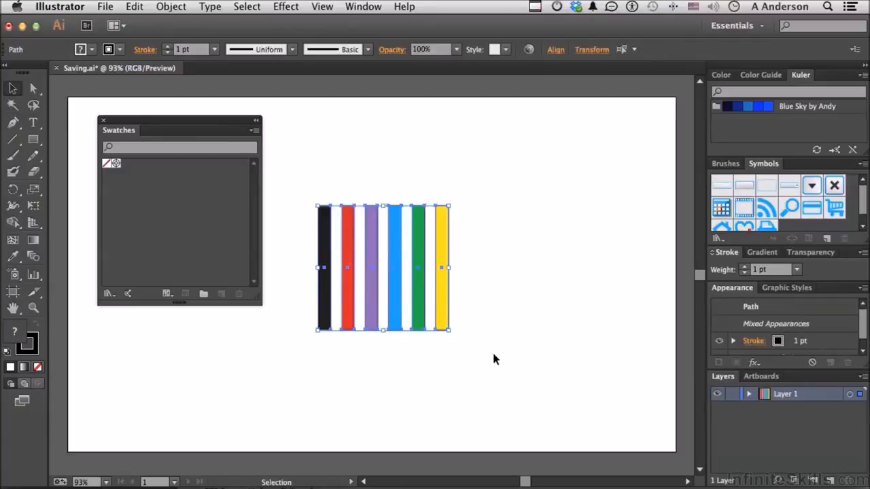
left_click(252, 131)
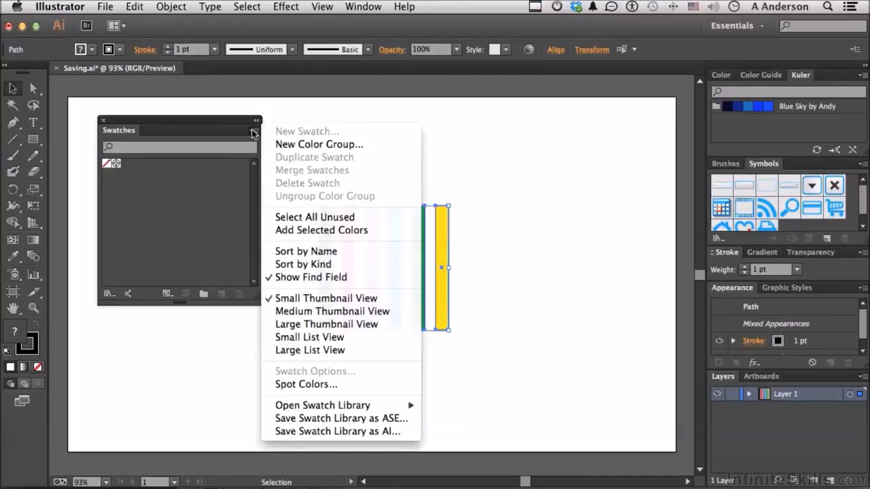
left_click(295, 144)
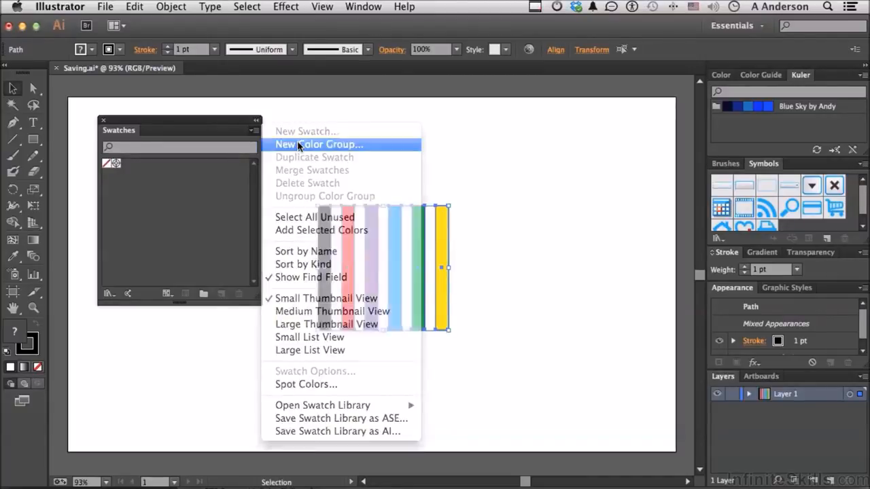
type("We")
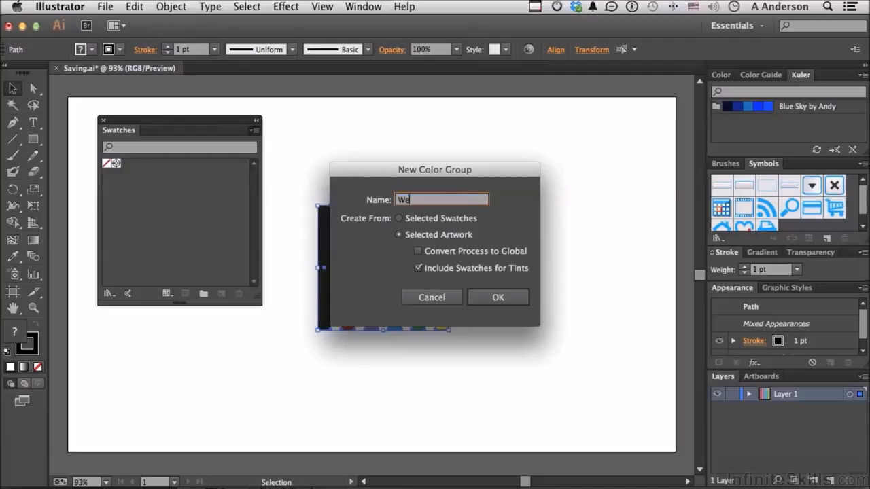
type("b Colors")
left_click(418, 251)
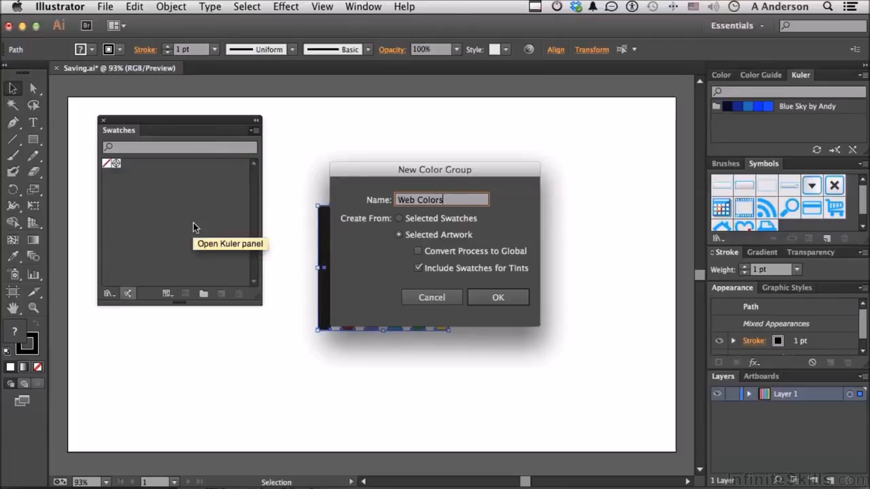
left_click(418, 251)
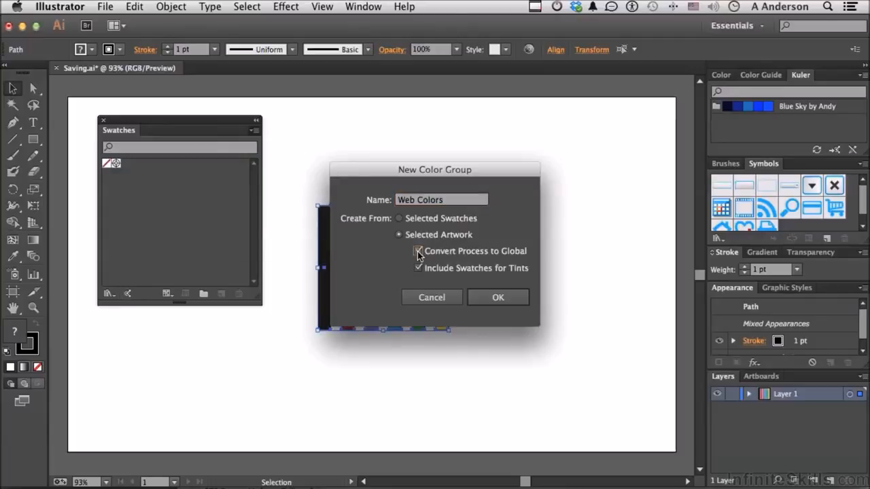
left_click(501, 299)
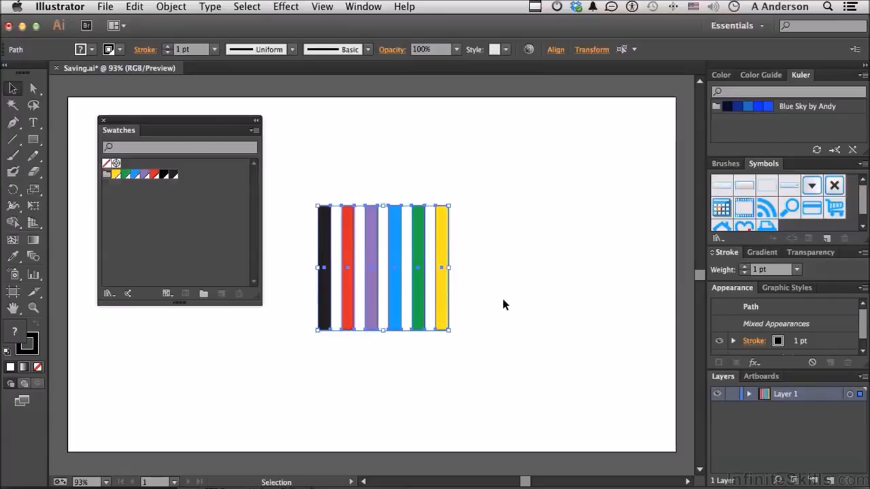
Save the swatches as an AI swatch library named WebStuff in the Swatches folder.
left_click(256, 131)
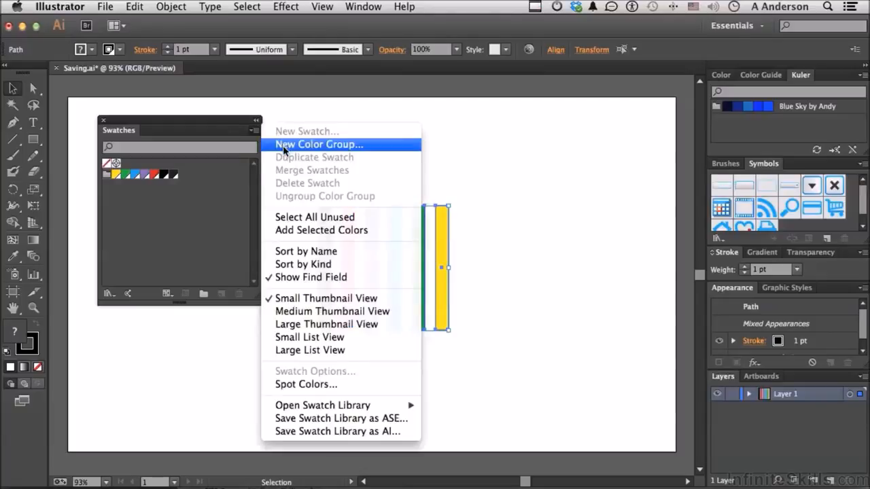
left_click(210, 221)
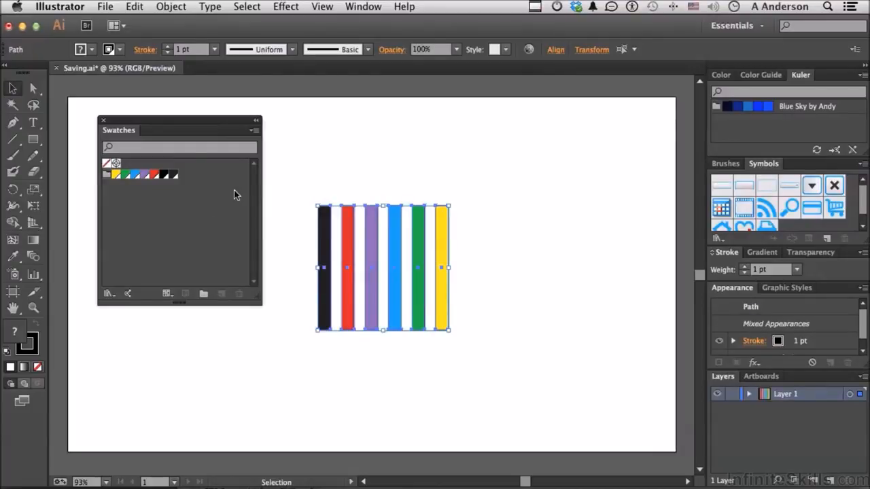
left_click(256, 133)
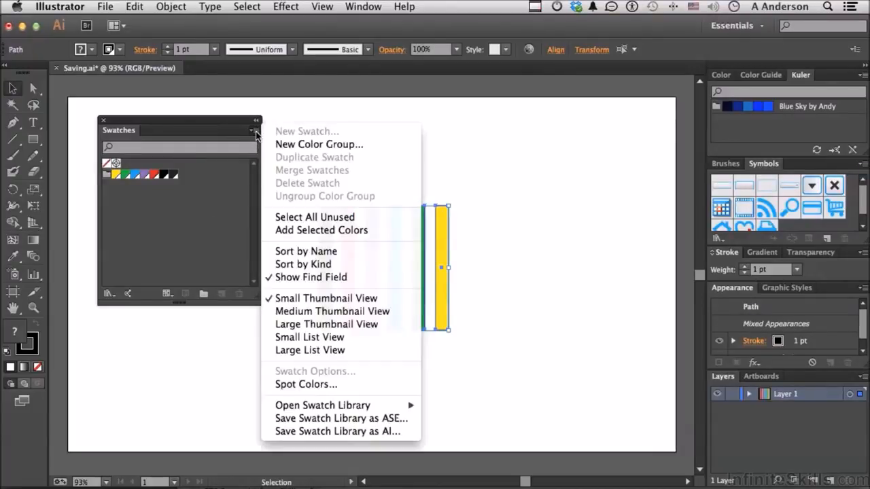
left_click(344, 431)
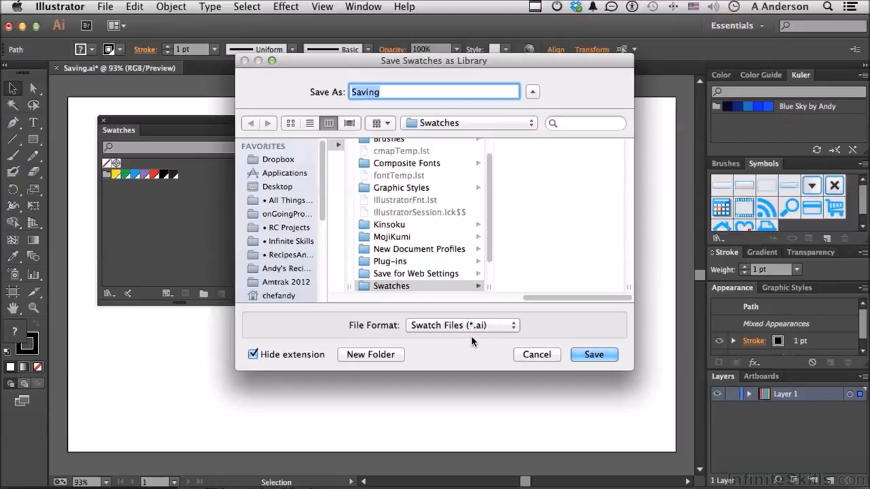
type("WebStuff")
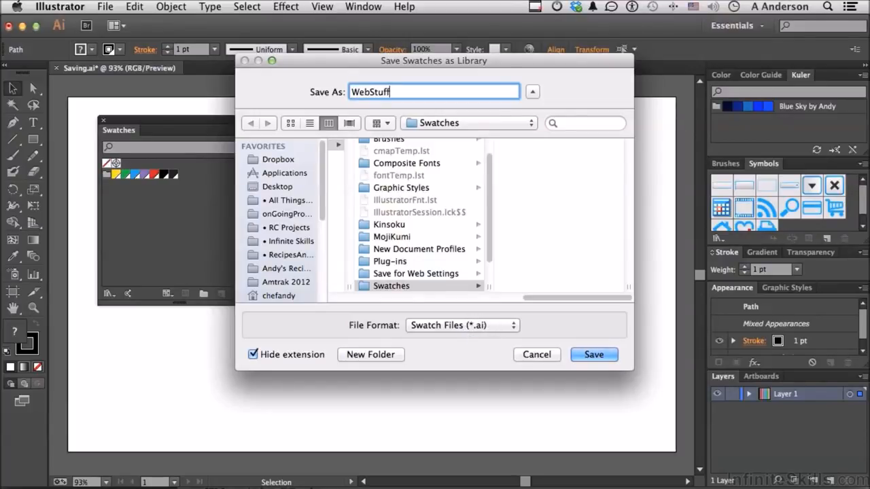
left_click(579, 357)
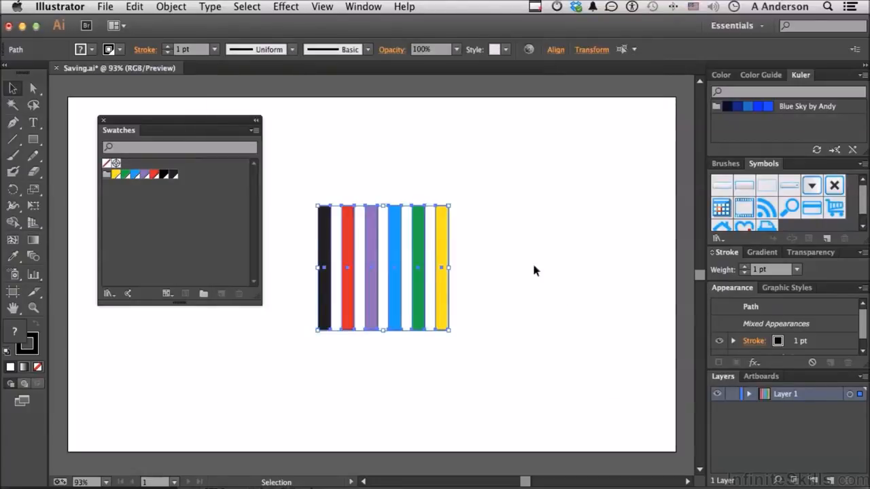
Review the swatch library saving options and the choices for opening preset, user-defined and other swatch libraries.
left_click(255, 132)
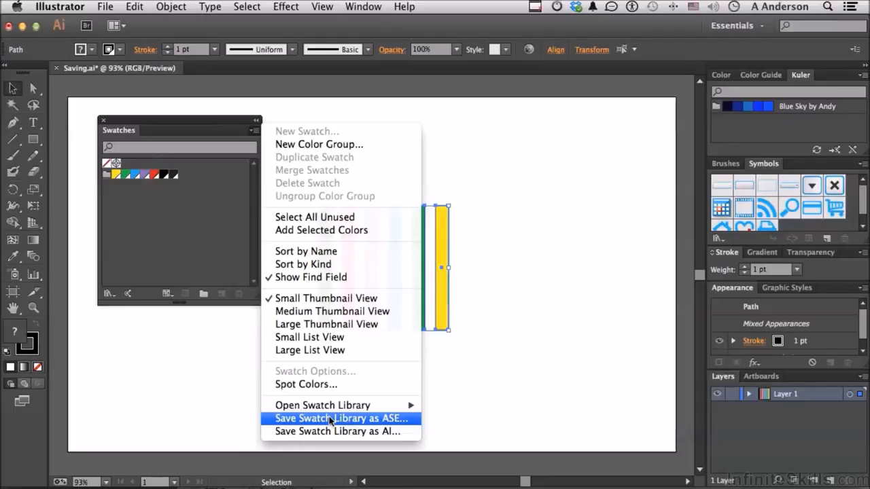
left_click(372, 432)
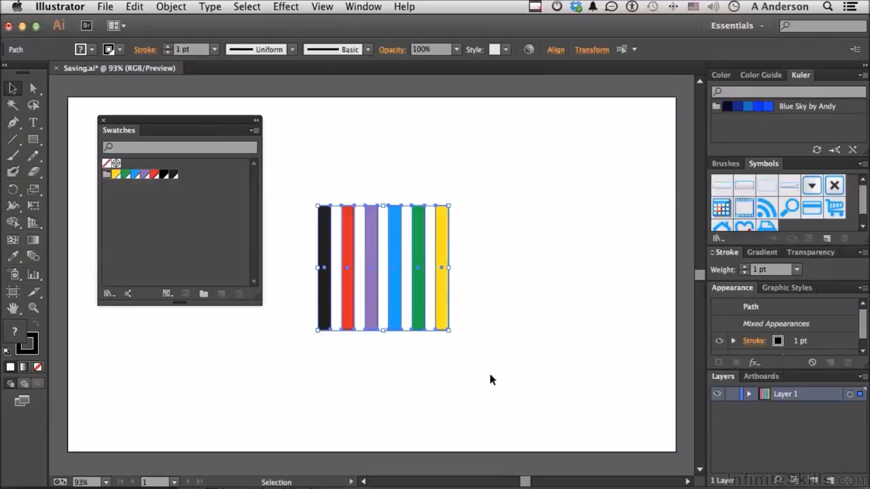
left_click(257, 134)
mouse_move(337, 407)
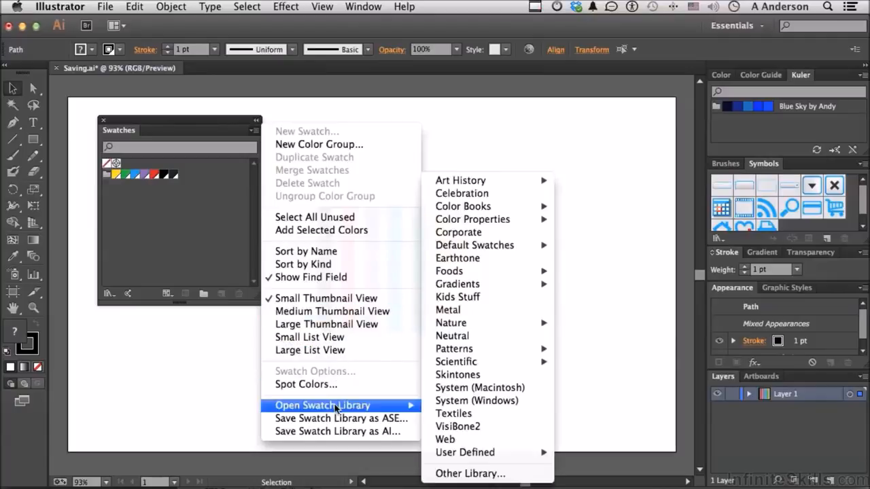
mouse_move(480, 454)
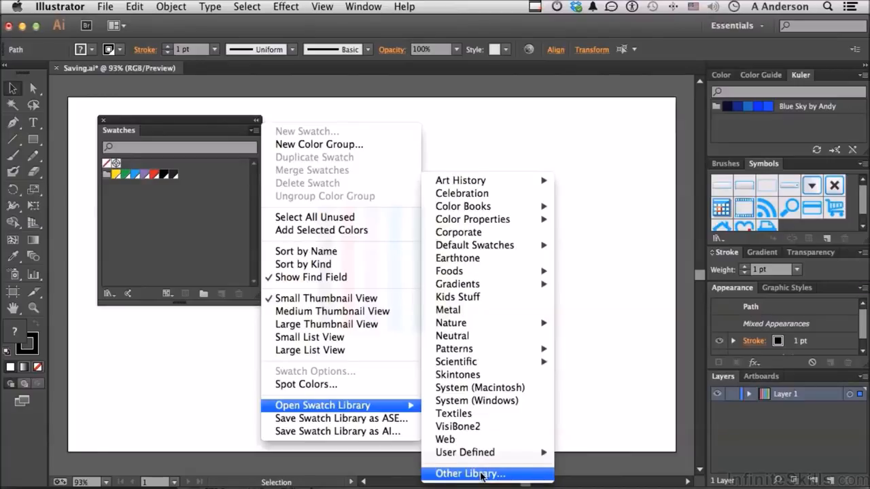
left_click(564, 402)
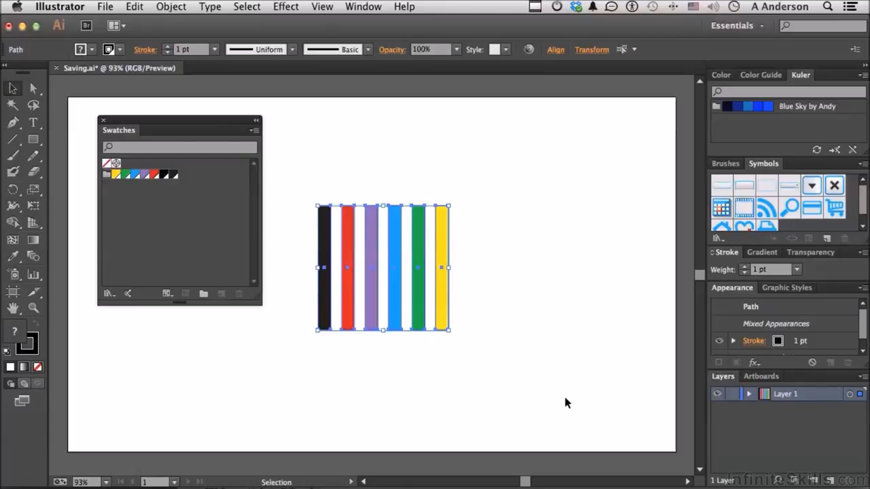
left_click(253, 129)
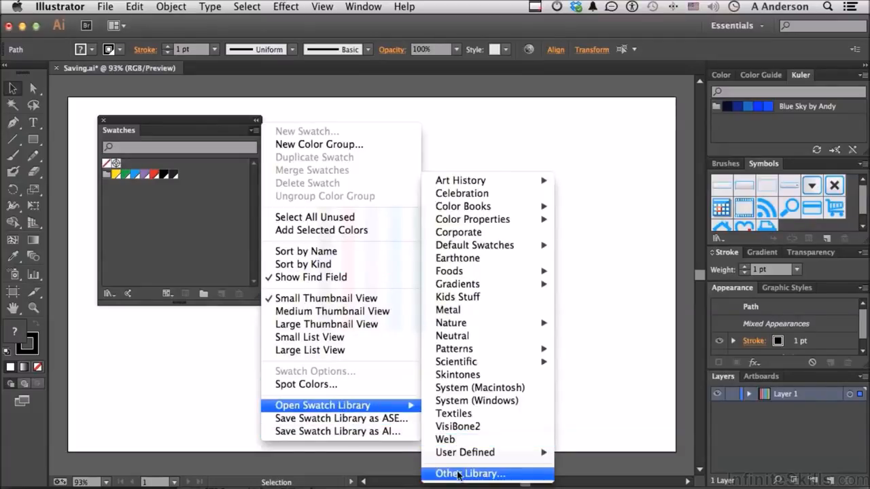
left_click(615, 337)
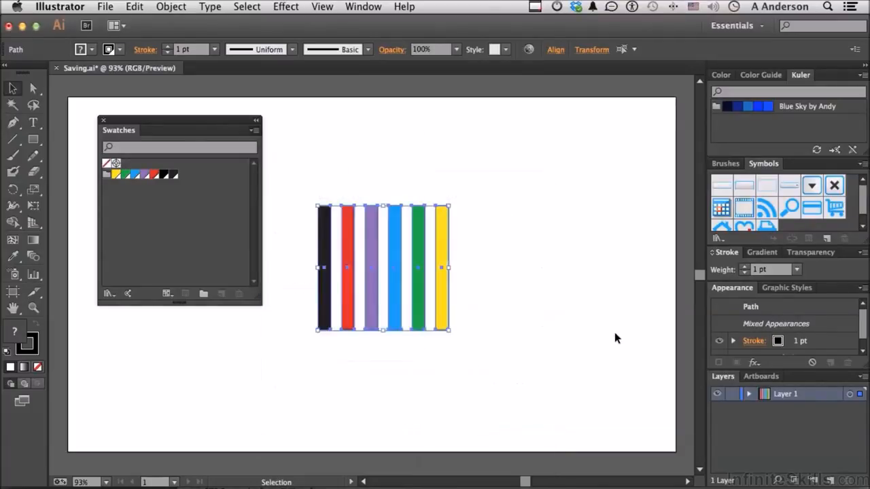